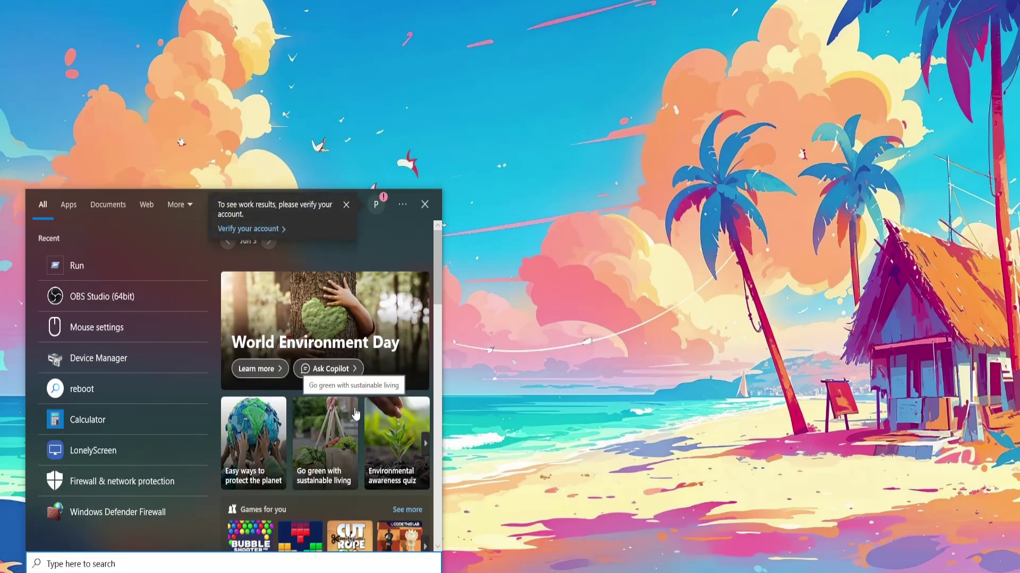
text(run)
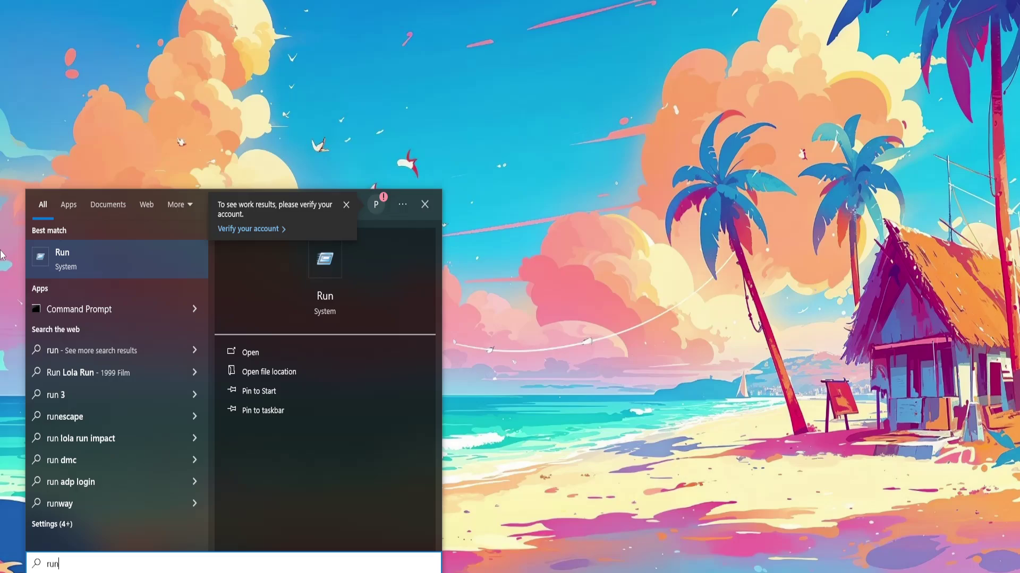
Open the Run box from search and drag it to the screen centre.
click(92, 256)
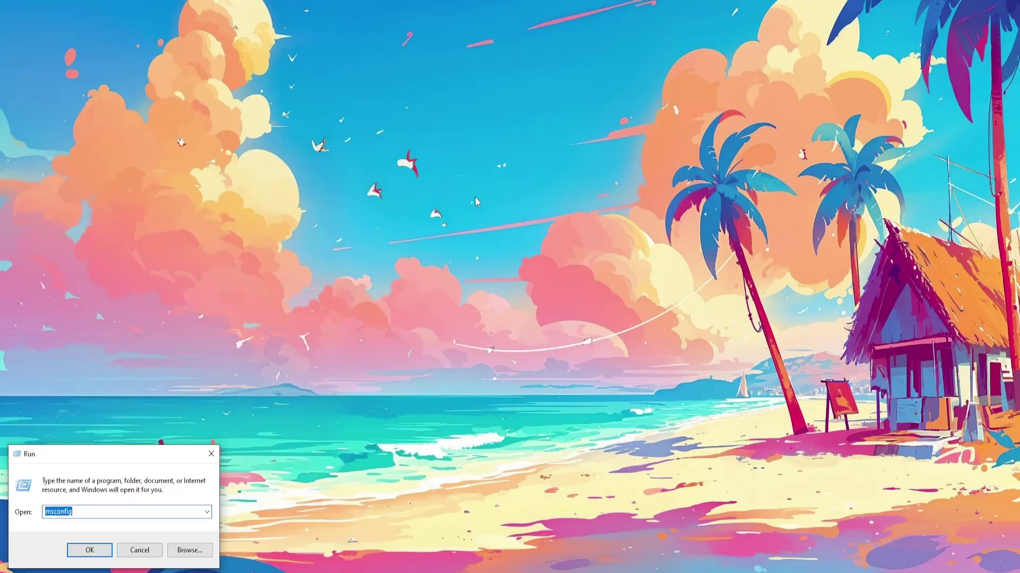
drag(140, 454, 556, 137)
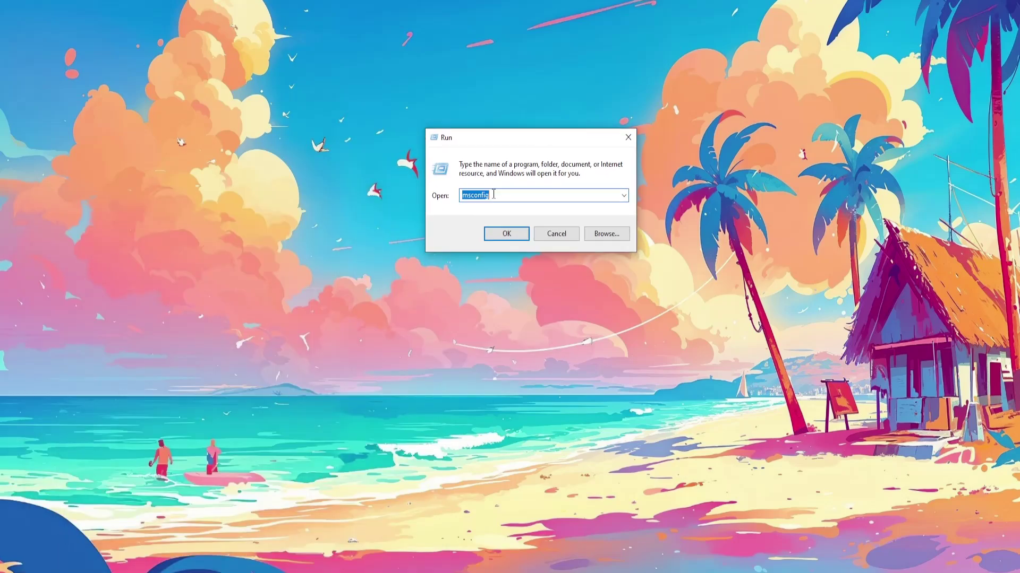
text(msconfig)
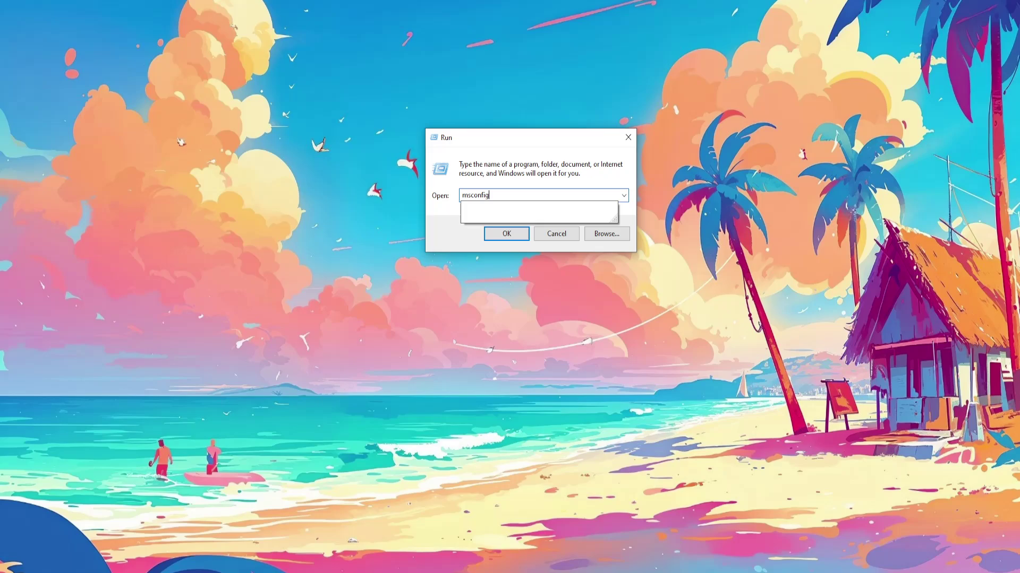
Run msconfig, move System Configuration up and right, and view the Boot tab.
click(506, 233)
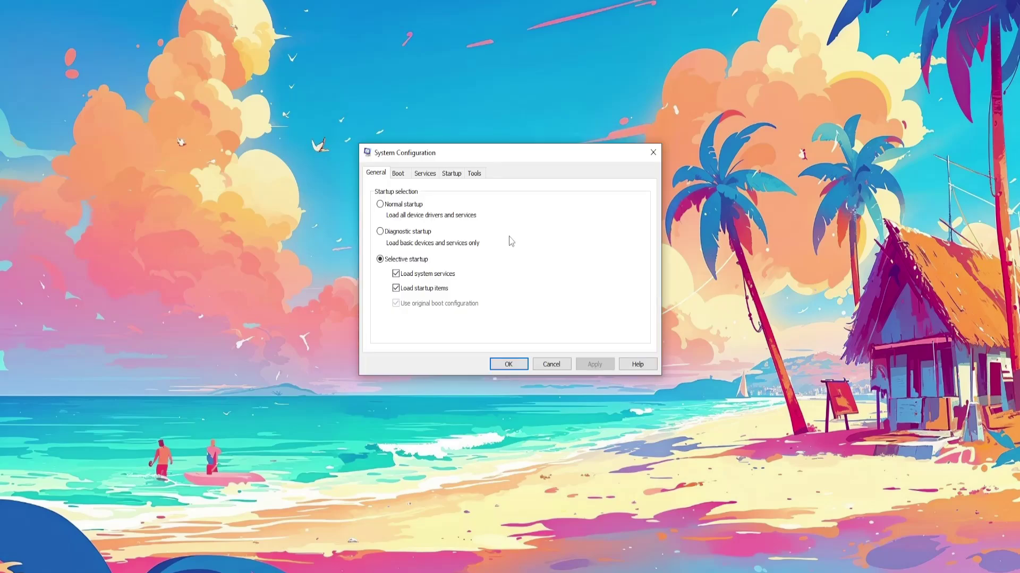
drag(467, 154, 505, 136)
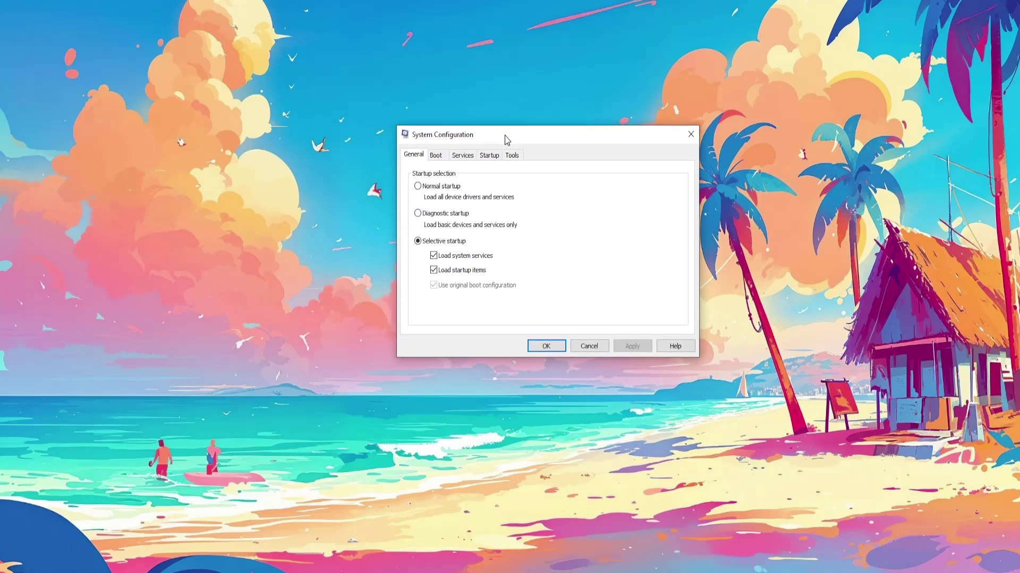
click(438, 157)
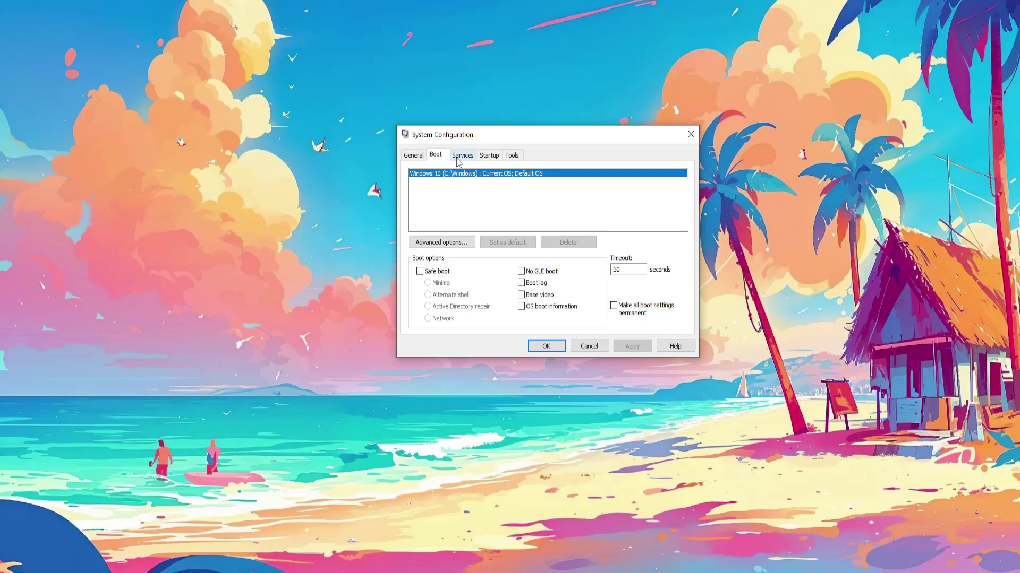
Tick 'Hide all Microsoft services' on the Services tab, then go to Startup.
click(463, 155)
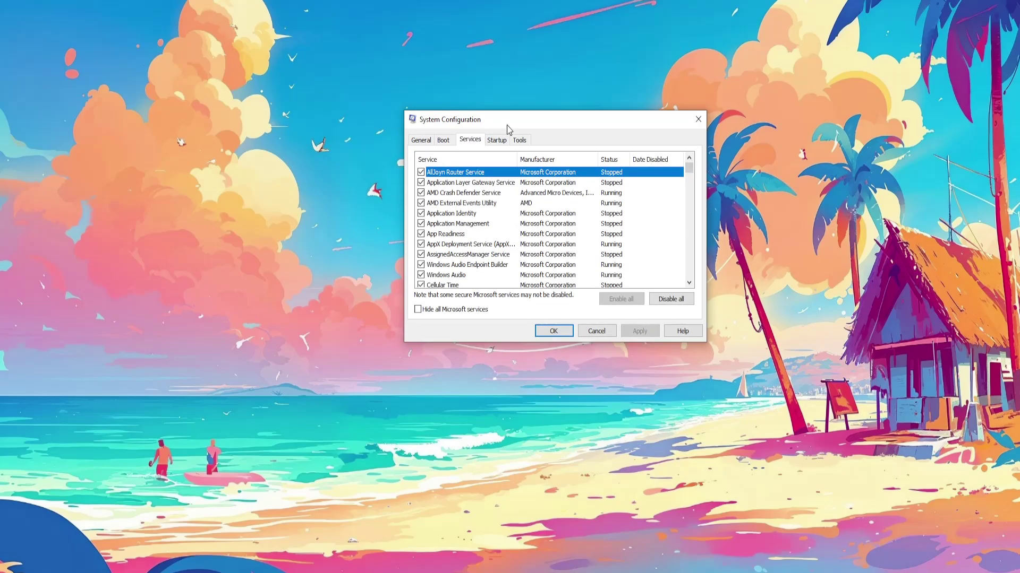
click(493, 169)
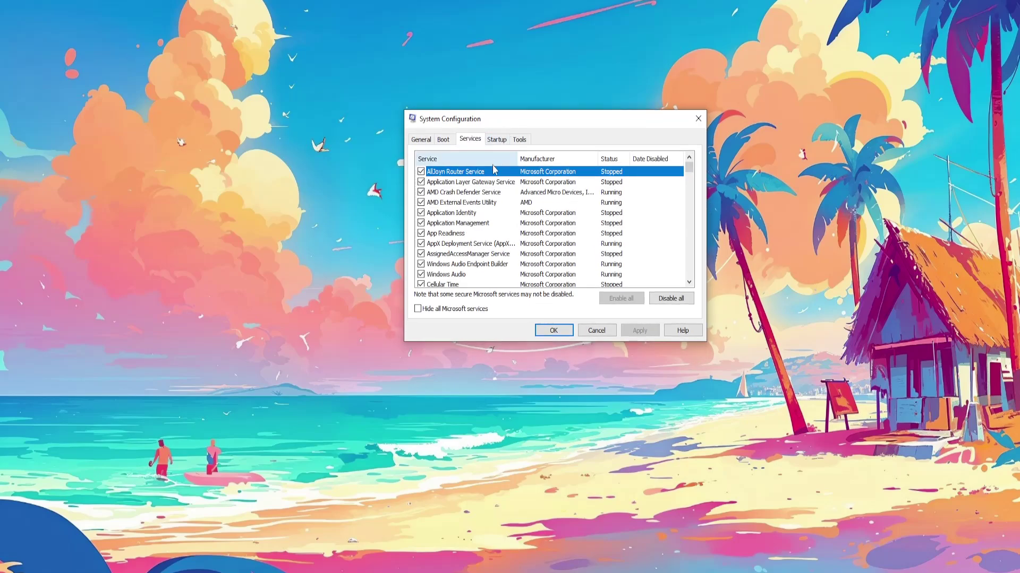
click(417, 309)
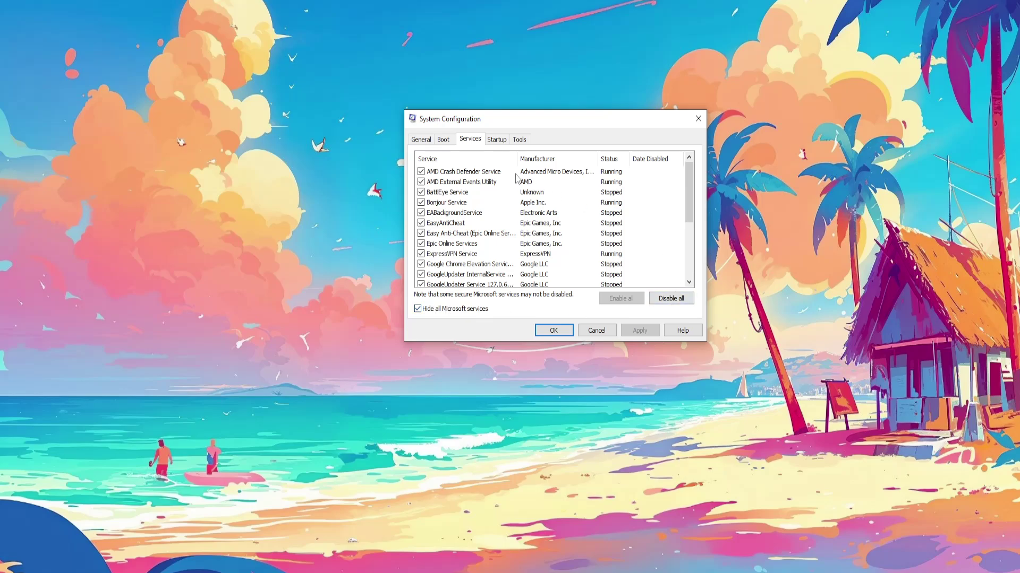
click(497, 140)
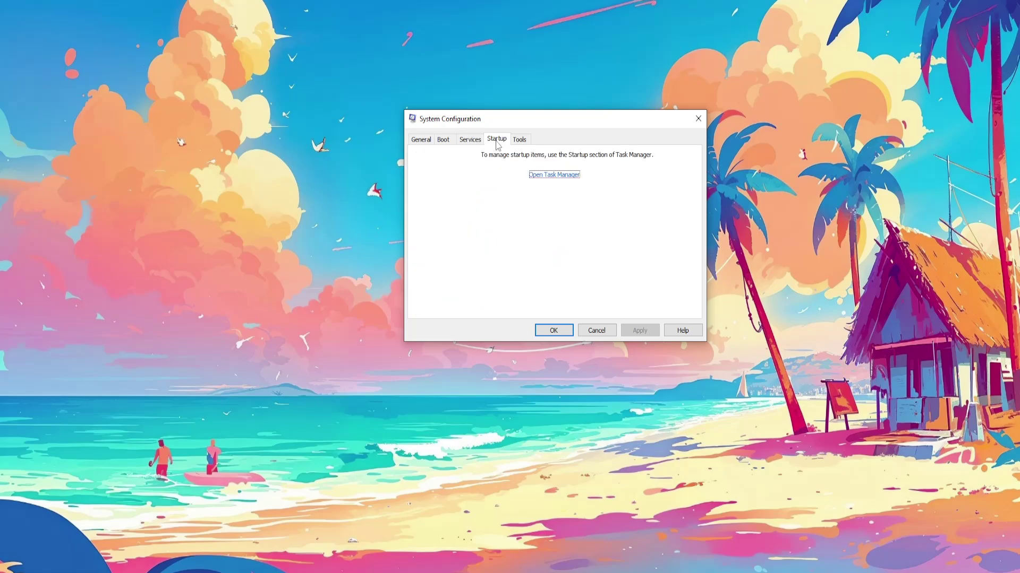
In Task Manager's startup apps, move it left and select Realtek HD Audio Manager and Program.
click(556, 177)
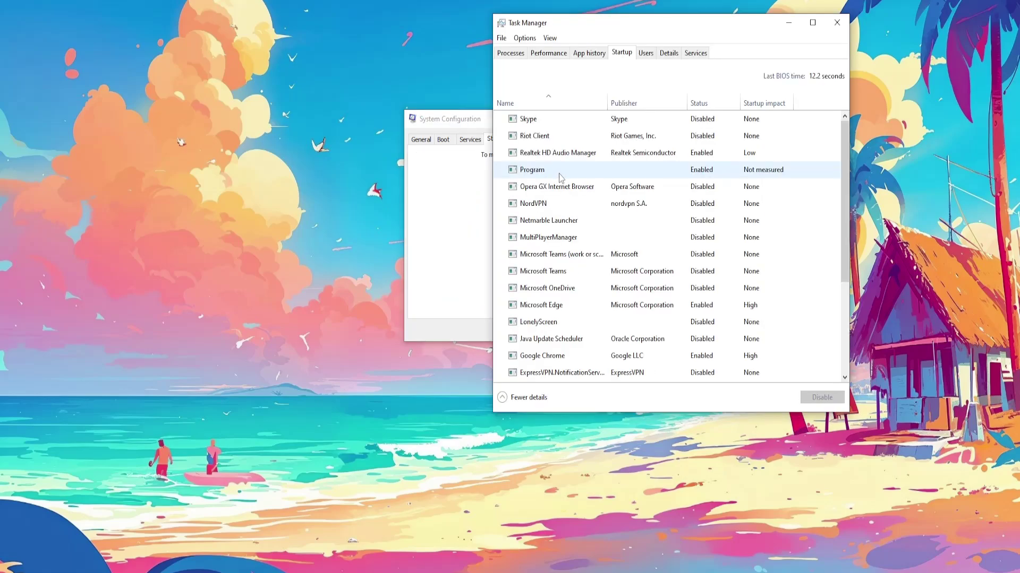
drag(623, 30, 351, 54)
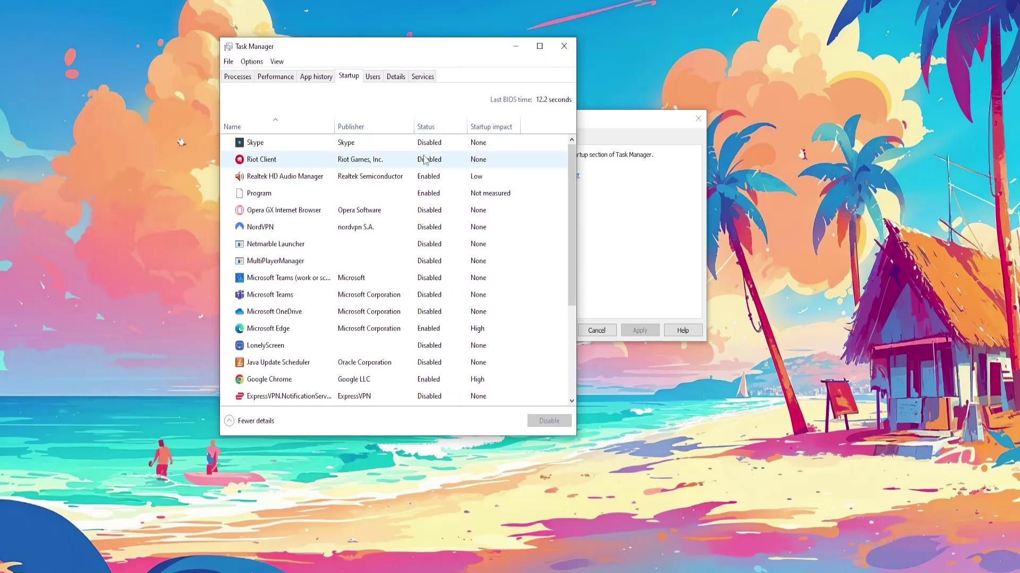
click(424, 179)
click(423, 193)
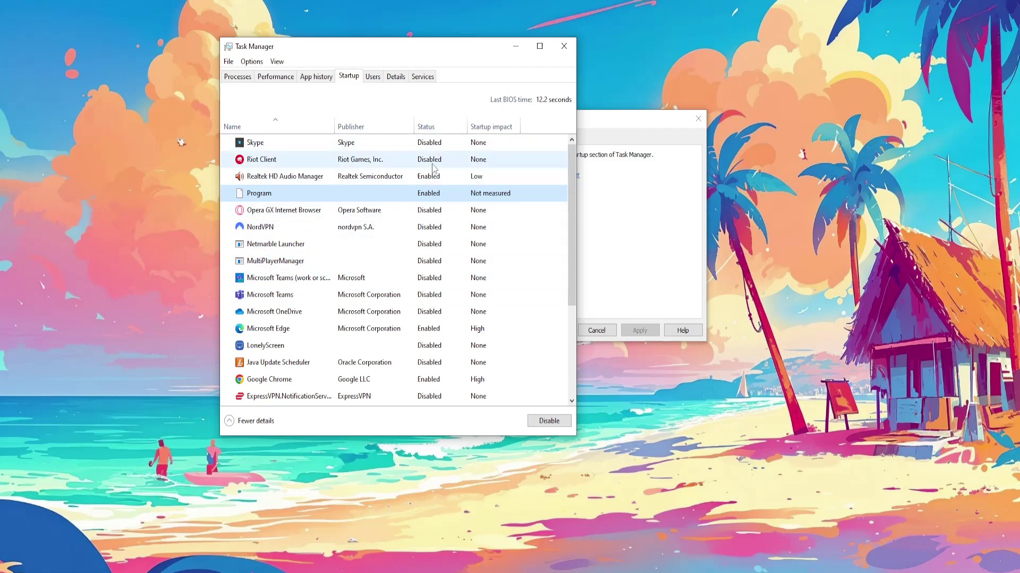
scroll(434, 239, down, 3)
scroll(438, 319, down, 3)
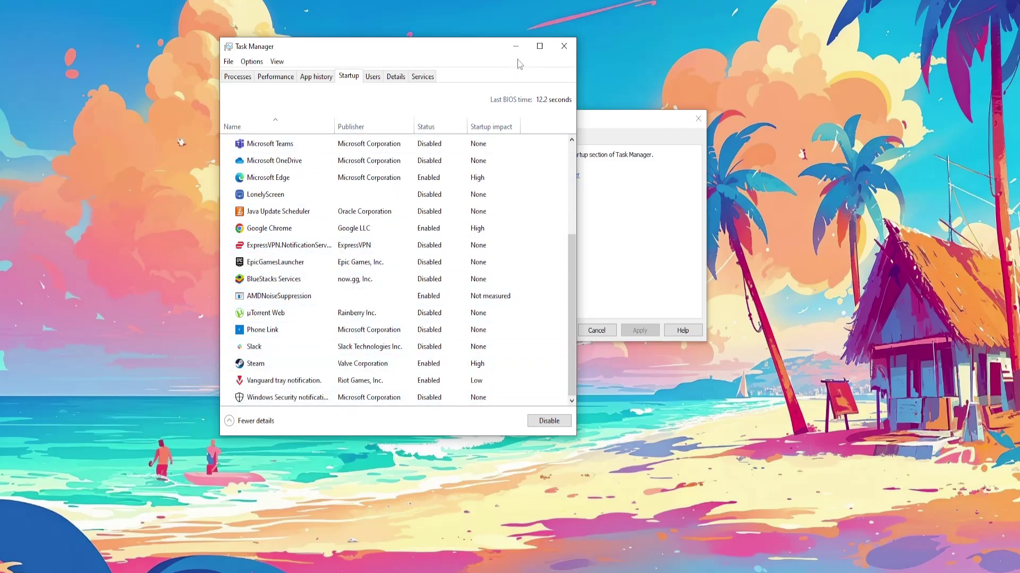
Close Task Manager and relaunch msconfig from Start search and the Run box.
click(560, 48)
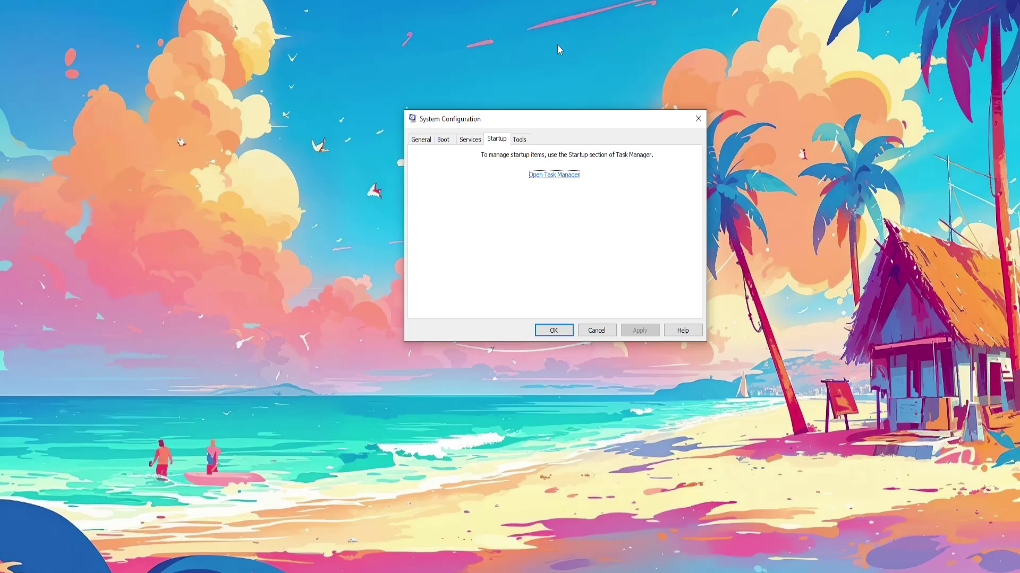
key(super)
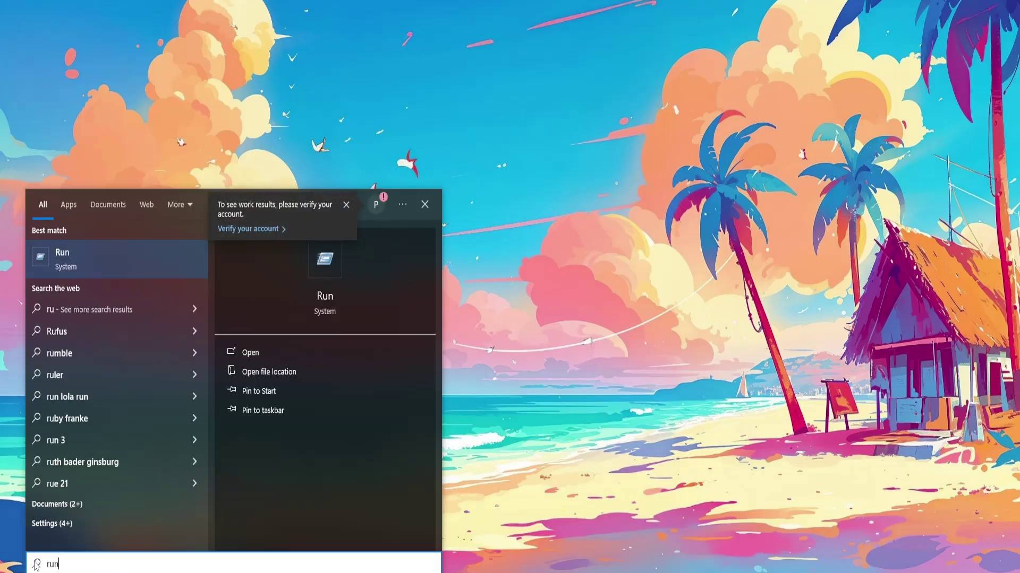
key(Return)
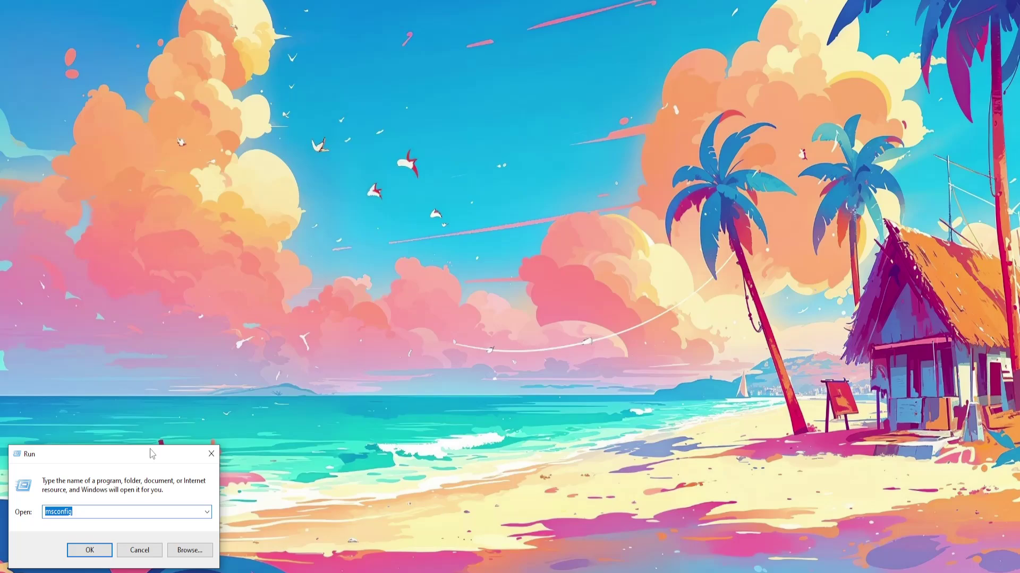
drag(152, 454, 599, 190)
click(528, 249)
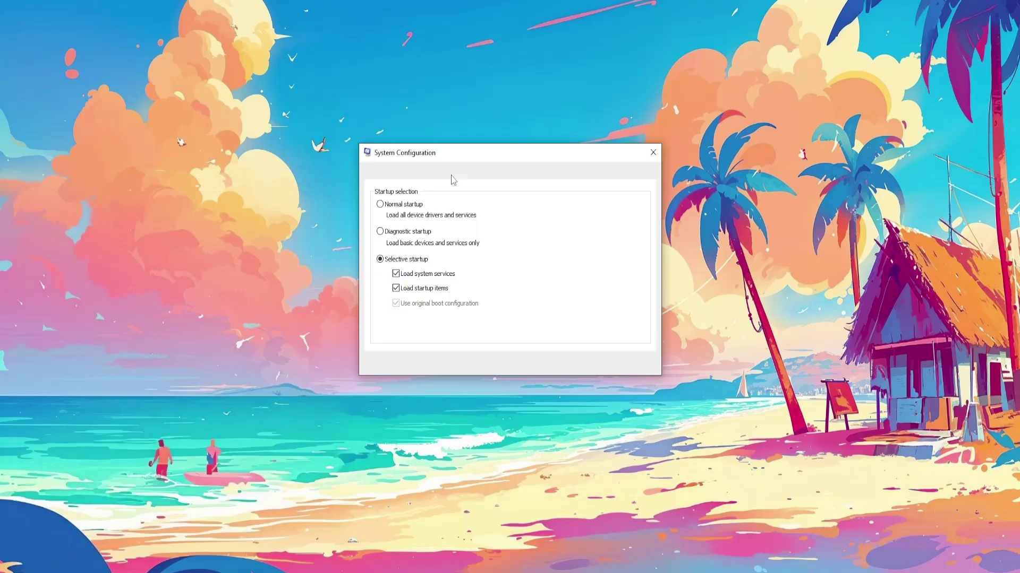
Review the full Services list, with every service still enabled, then switch to Startup.
click(425, 174)
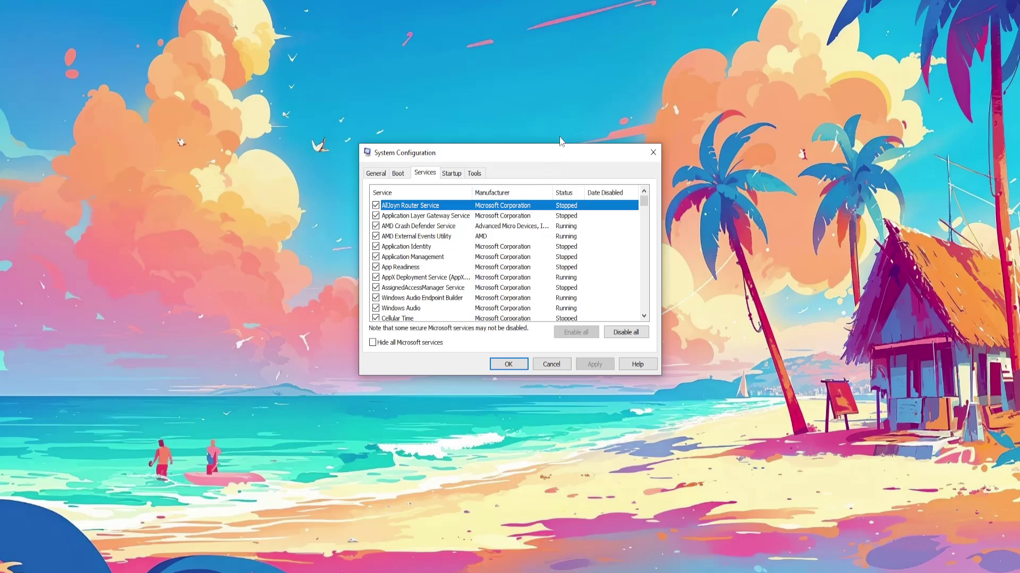
drag(560, 151, 575, 121)
scroll(464, 268, down, 1)
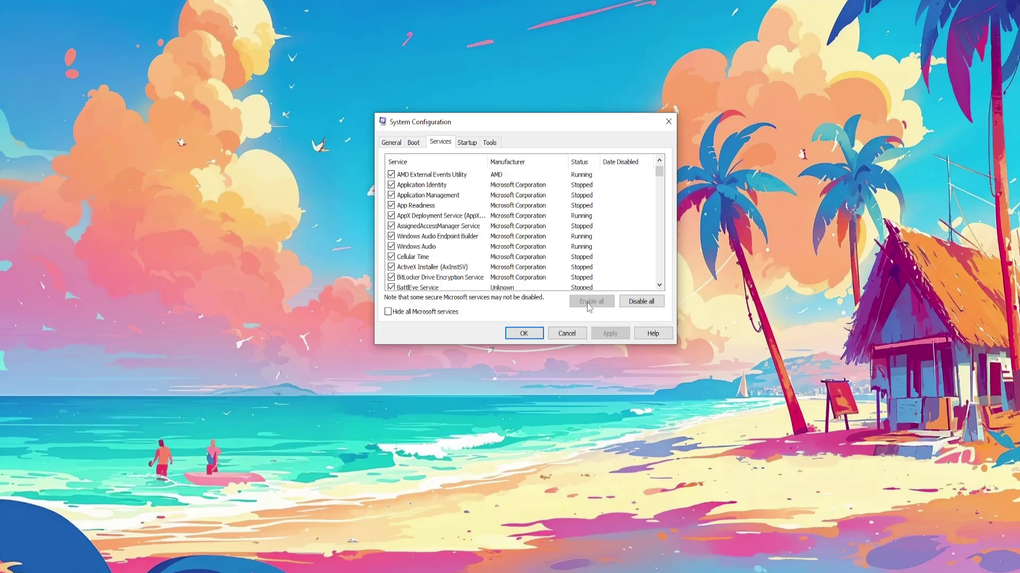
click(467, 143)
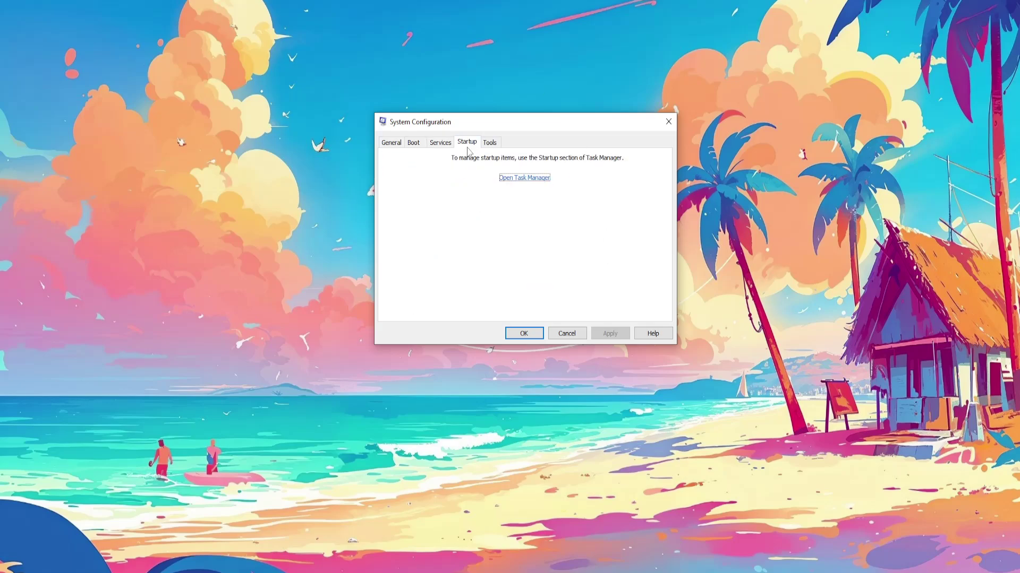